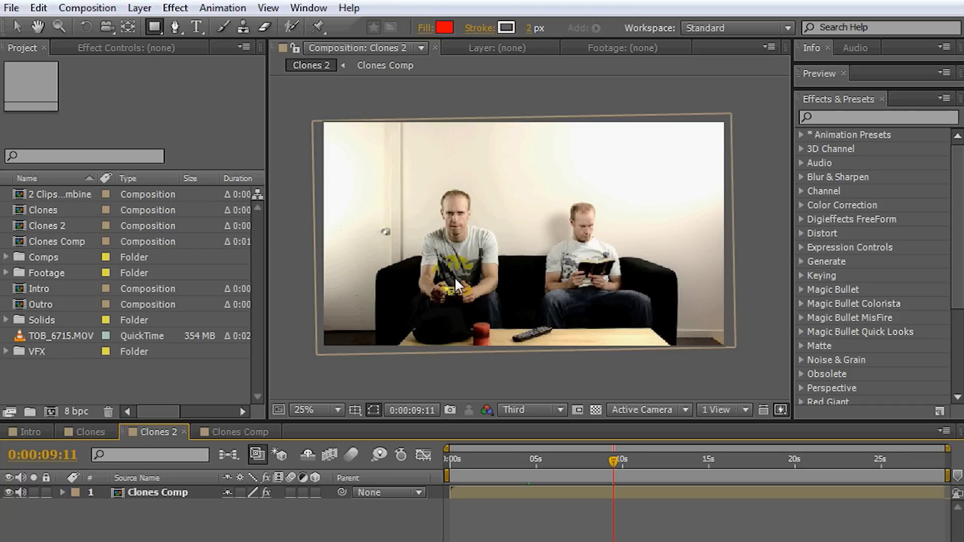
# Create a new composition named 'Tobias Clones'
pyautogui.click(50, 412)
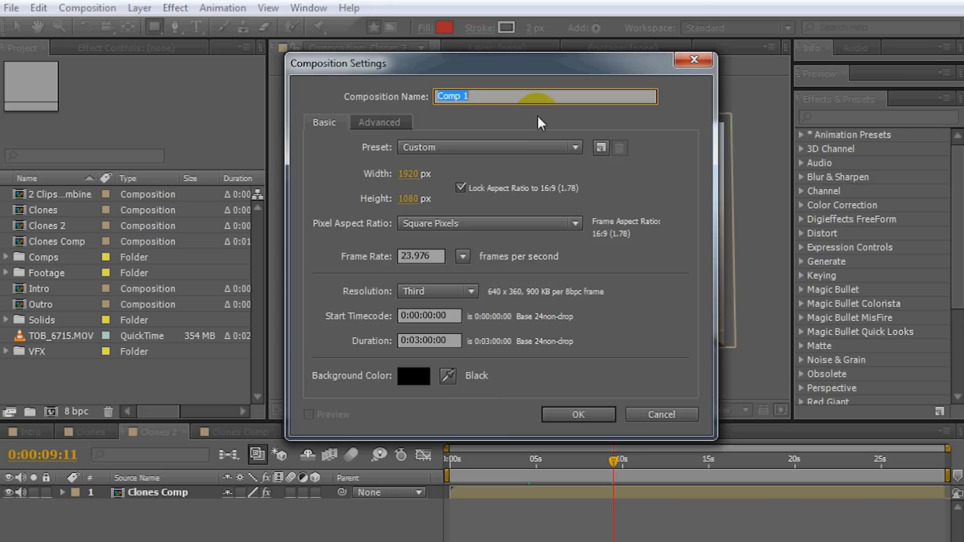
pyautogui.write('Tobias Clones')
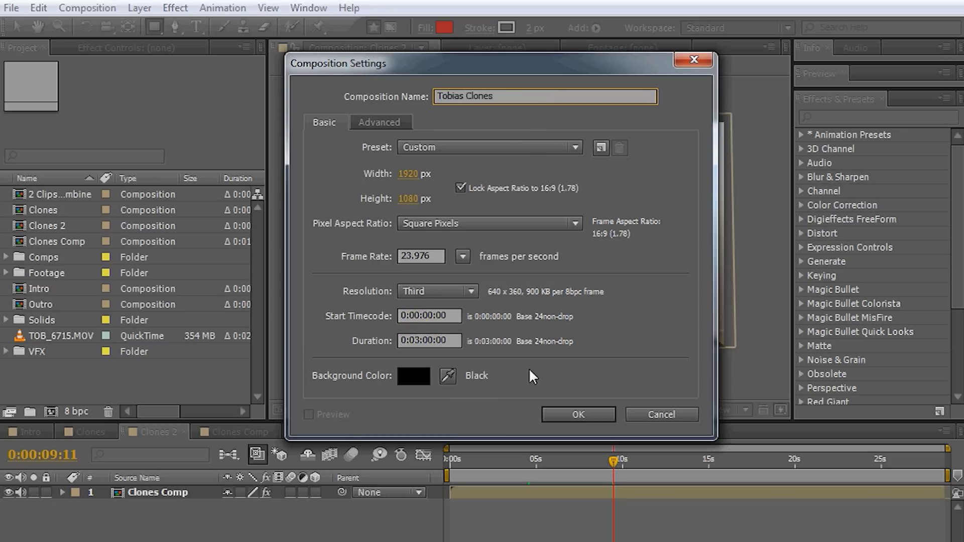
pyautogui.click(578, 414)
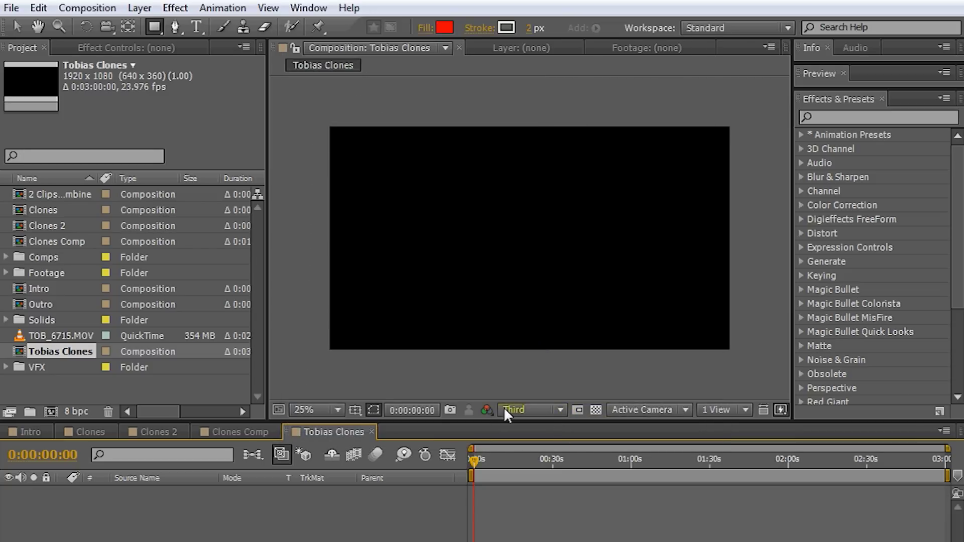
# Add the TOB_6715.MOV clip to the comp and rename its layer 'Footage'
pyautogui.click(19, 338)
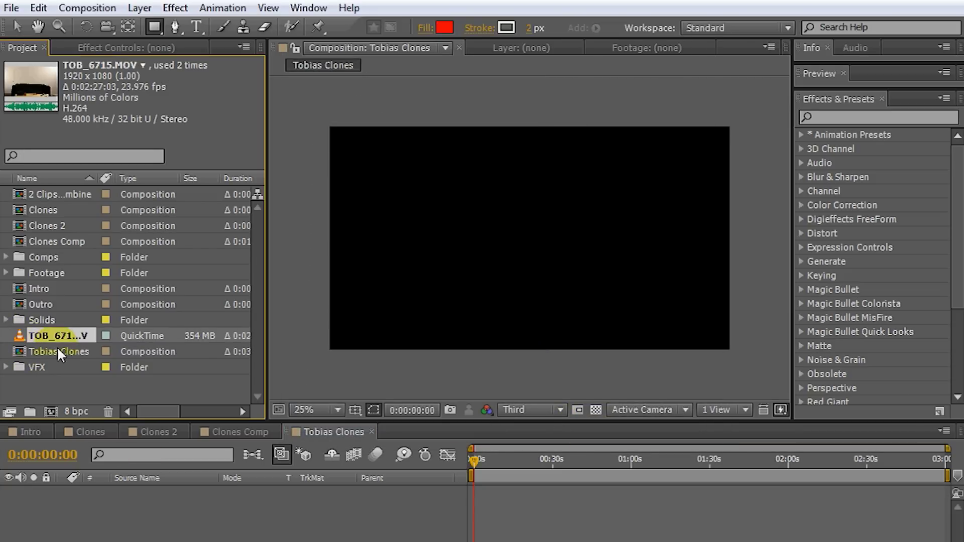
pyautogui.moveTo(26, 333); pyautogui.dragTo(110, 515)
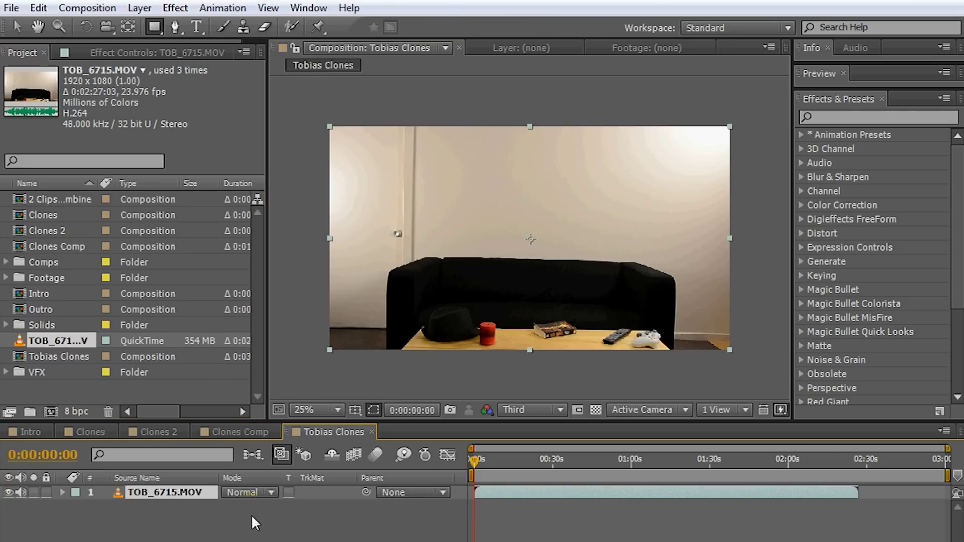
pyautogui.press('Return')
pyautogui.write('Footage')
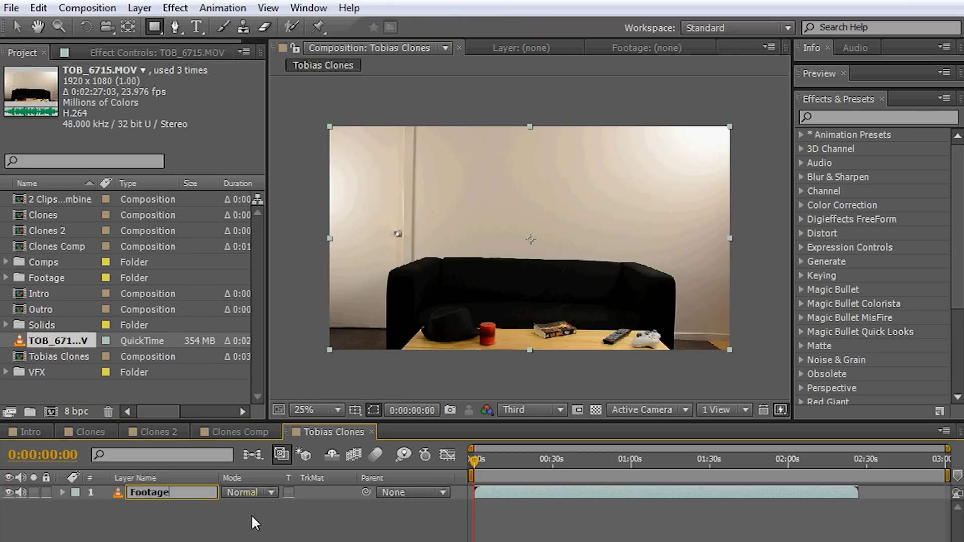
pyautogui.press('Return')
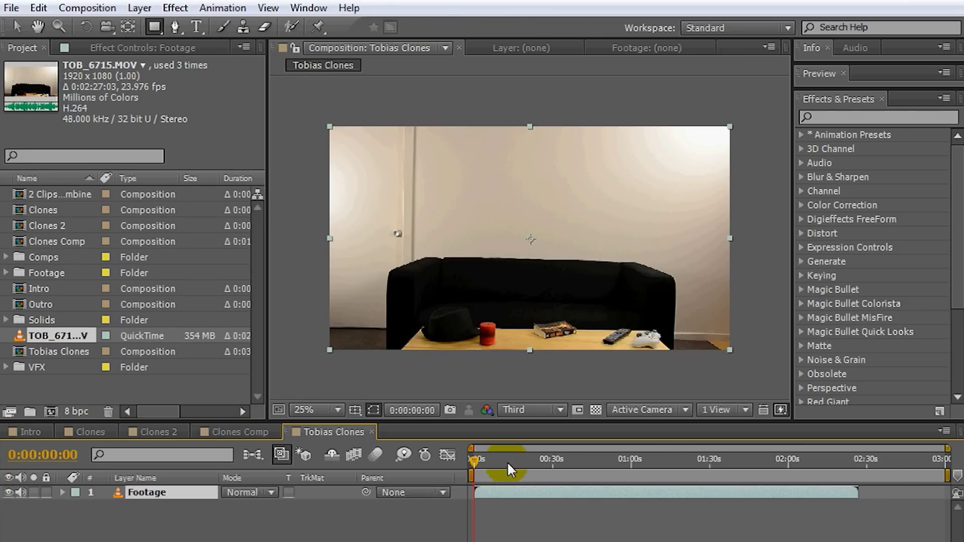
# Find the frame where the man sits on the sofa and duplicate the Footage layer
pyautogui.moveTo(521, 462); pyautogui.dragTo(682, 457)
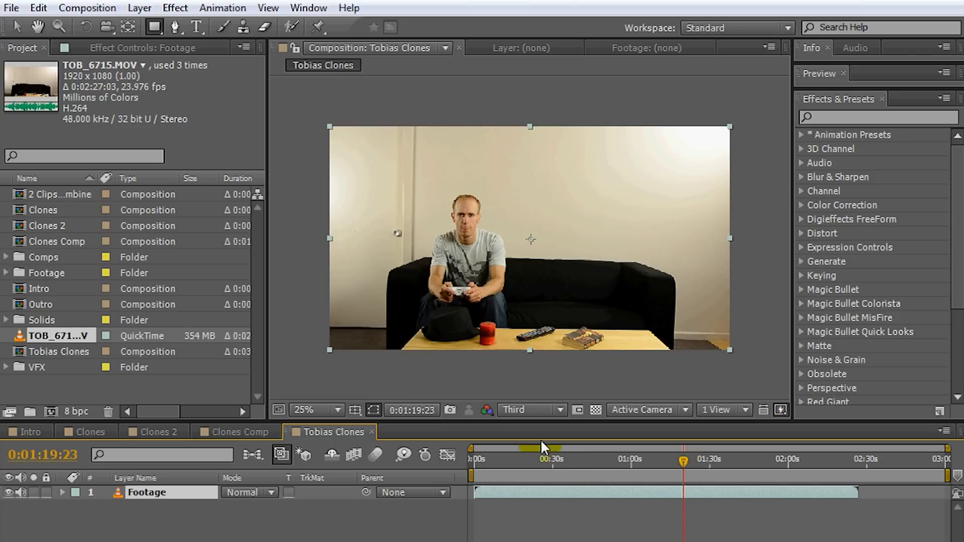
pyautogui.hotkey('ctrl', 'd')
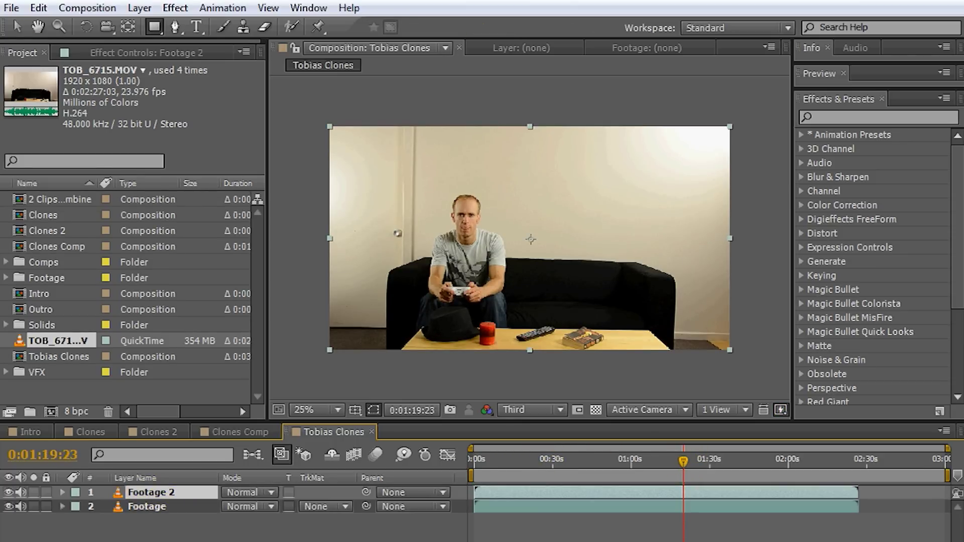
pyautogui.click(39, 8)
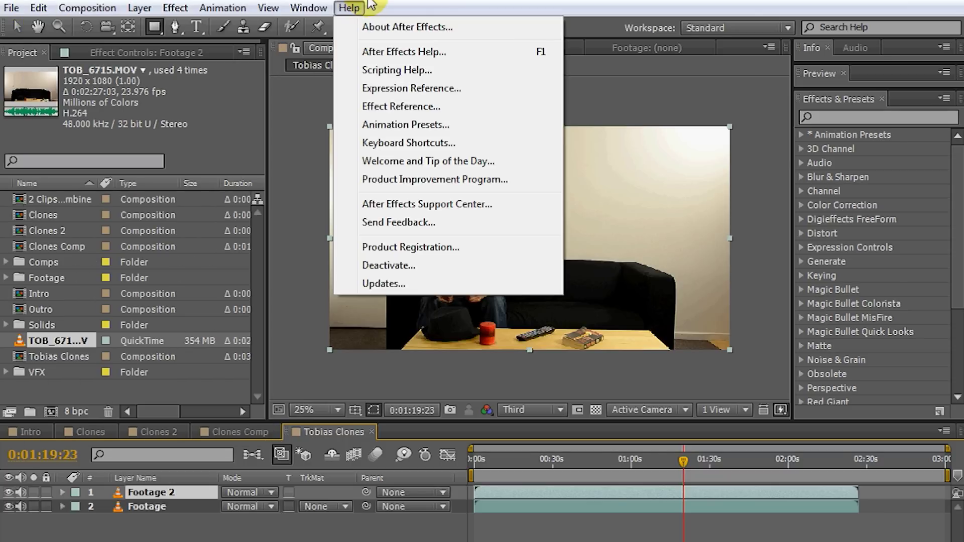
pyautogui.click(231, 526)
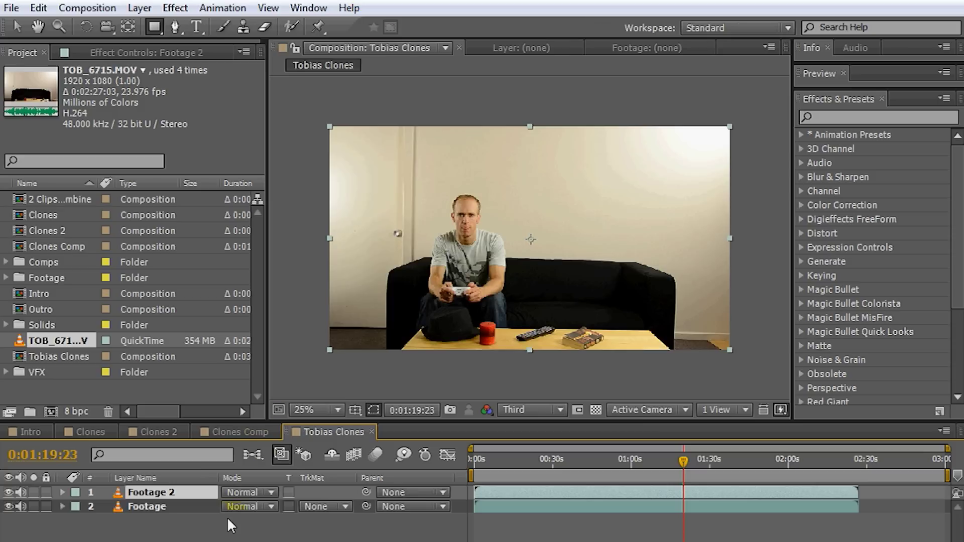
# Hide the top Footage 2 copy, keeping the lower Footage layer selected
pyautogui.click(100, 506)
pyautogui.click(8, 491)
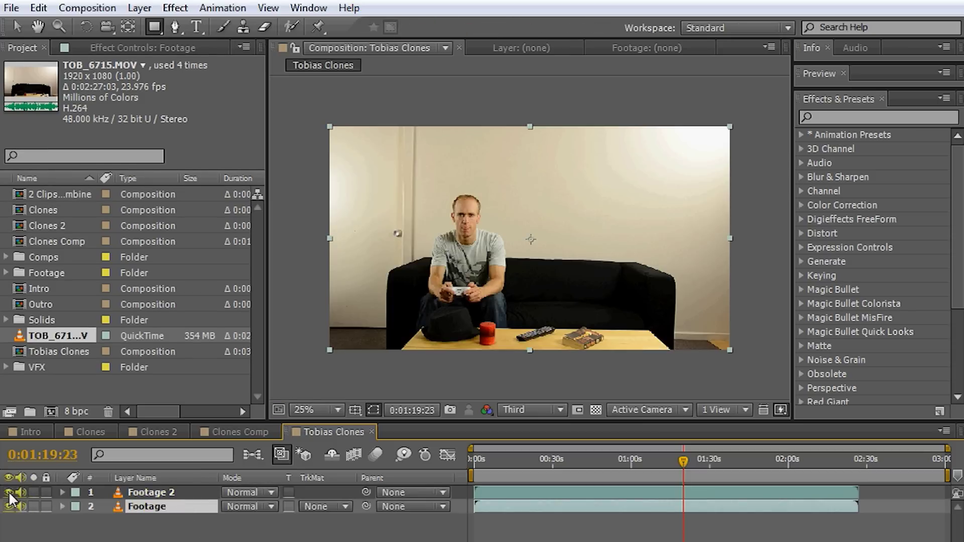
pyautogui.click(146, 508)
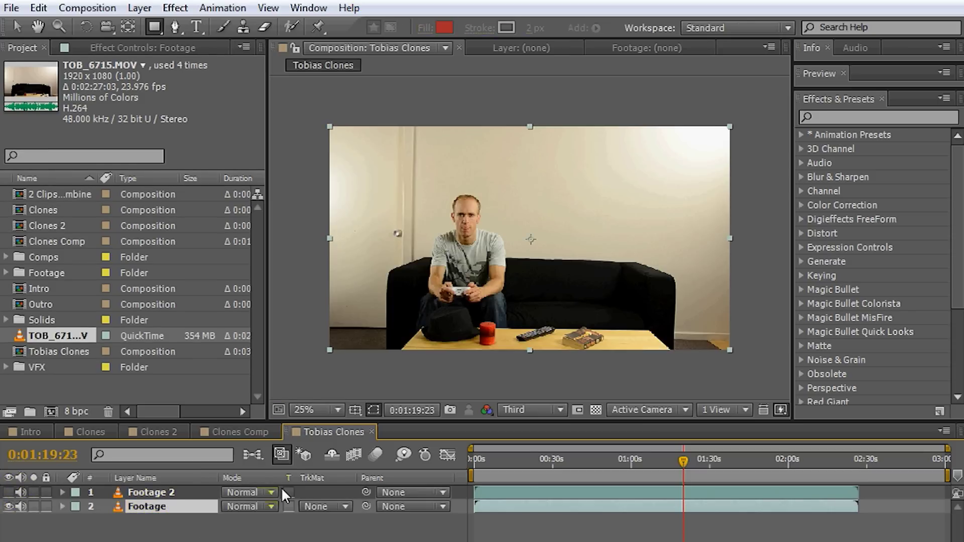
pyautogui.moveTo(563, 460); pyautogui.dragTo(611, 486)
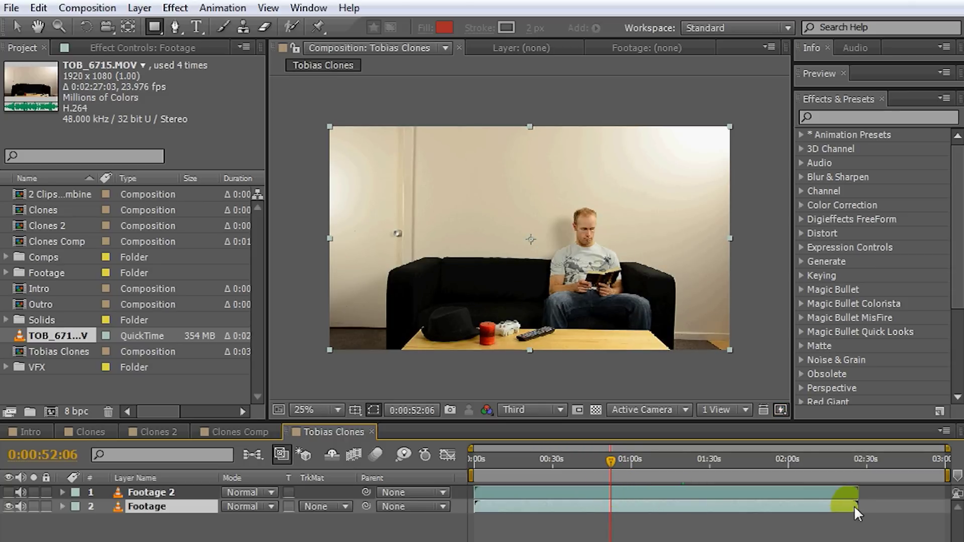
# Trim Footage's end at the reading's finish and slide the reading start to 0:00
pyautogui.moveTo(854, 505); pyautogui.dragTo(608, 514)
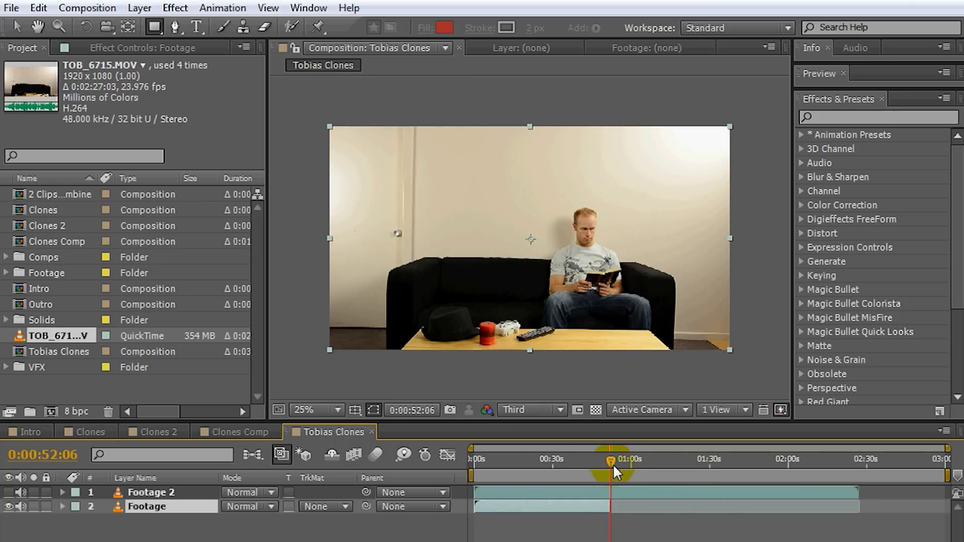
pyautogui.moveTo(608, 460); pyautogui.dragTo(546, 475)
pyautogui.click(482, 506)
pyautogui.click(564, 506)
pyautogui.moveTo(565, 511); pyautogui.dragTo(496, 507)
pyautogui.click(482, 459)
pyautogui.press('Home')
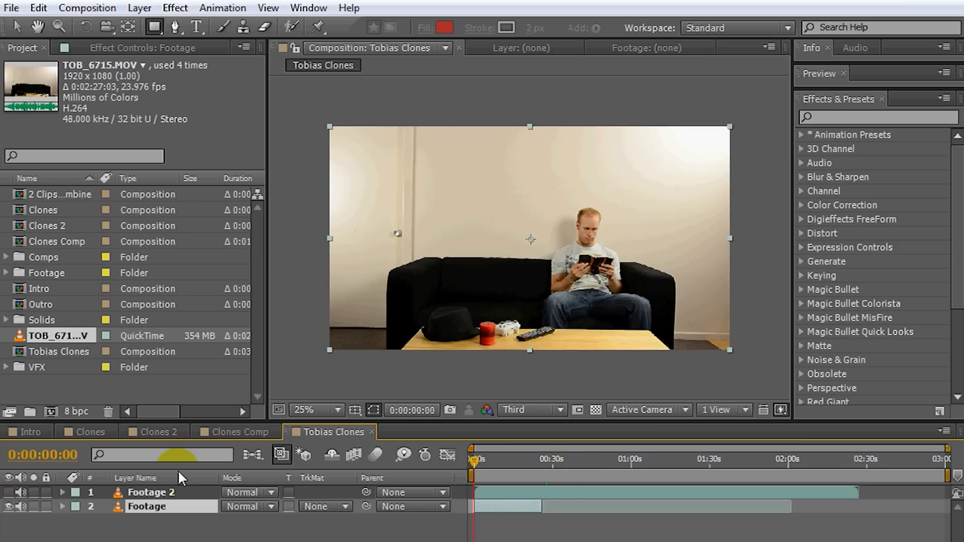
# Show Footage 2 and trim its in- and out-points to the gaming stretch
pyautogui.click(8, 492)
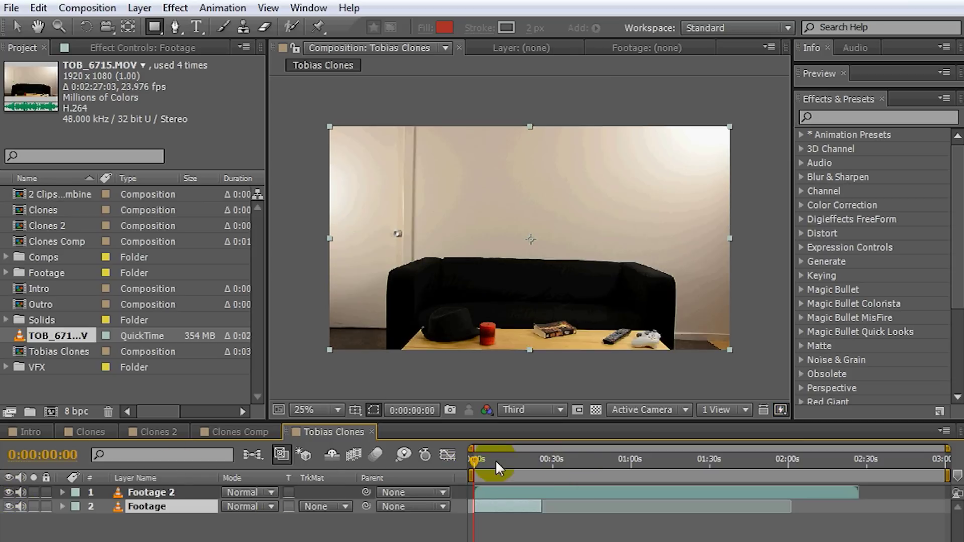
pyautogui.moveTo(476, 458); pyautogui.dragTo(762, 472)
pyautogui.moveTo(856, 495); pyautogui.dragTo(762, 497)
pyautogui.click(496, 508)
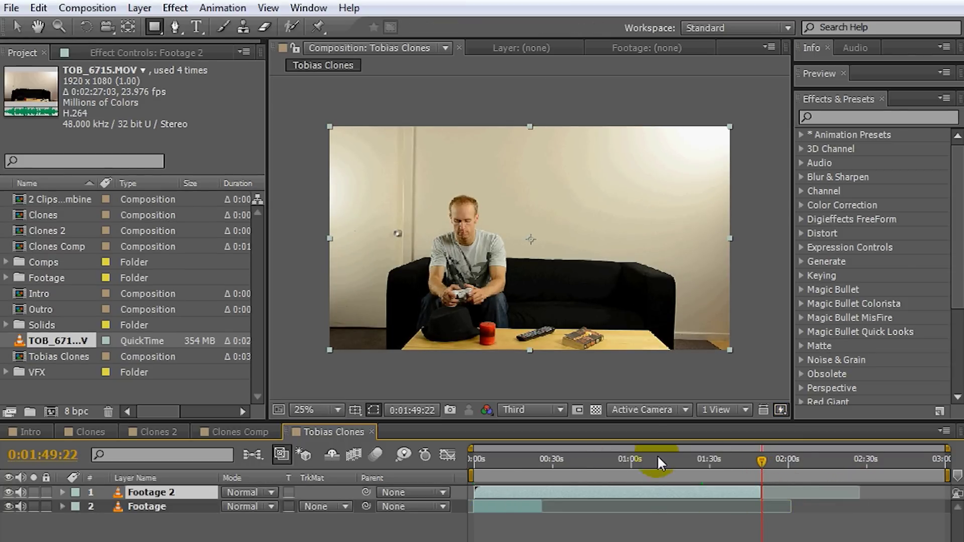
pyautogui.moveTo(658, 457)
pyautogui.mouseDown()
pyautogui.moveTo(642, 457)
pyautogui.moveTo(660, 459)
pyautogui.mouseUp()
pyautogui.click(518, 485)
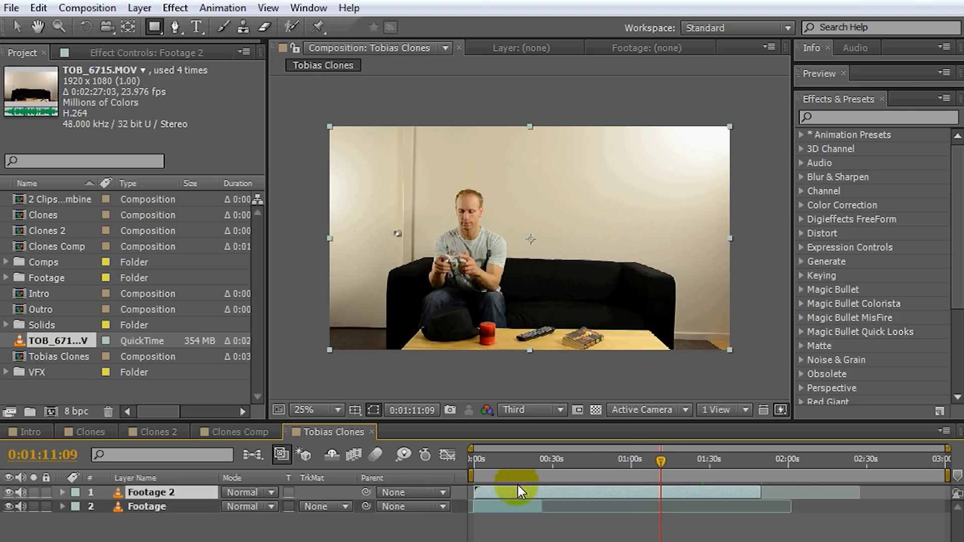
pyautogui.moveTo(477, 491); pyautogui.dragTo(547, 500)
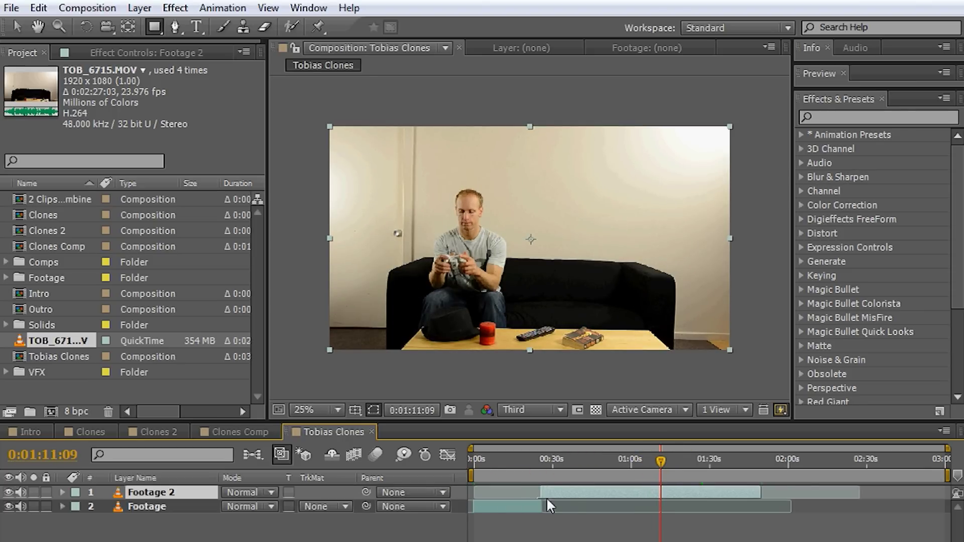
# Preview the trimmed clips and toggle Footage 2's visibility to compare both clones
pyautogui.moveTo(660, 477); pyautogui.dragTo(506, 473)
pyautogui.click(171, 494)
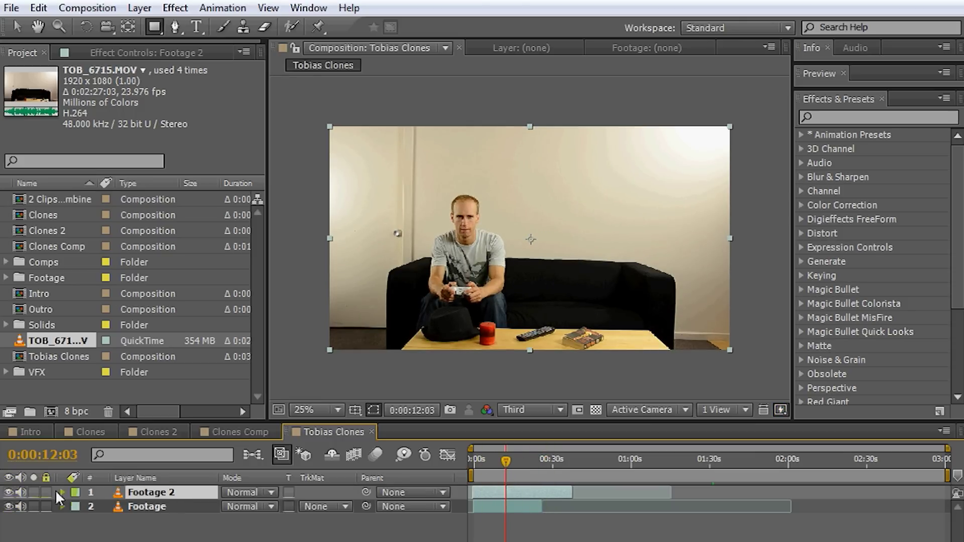
pyautogui.click(10, 492)
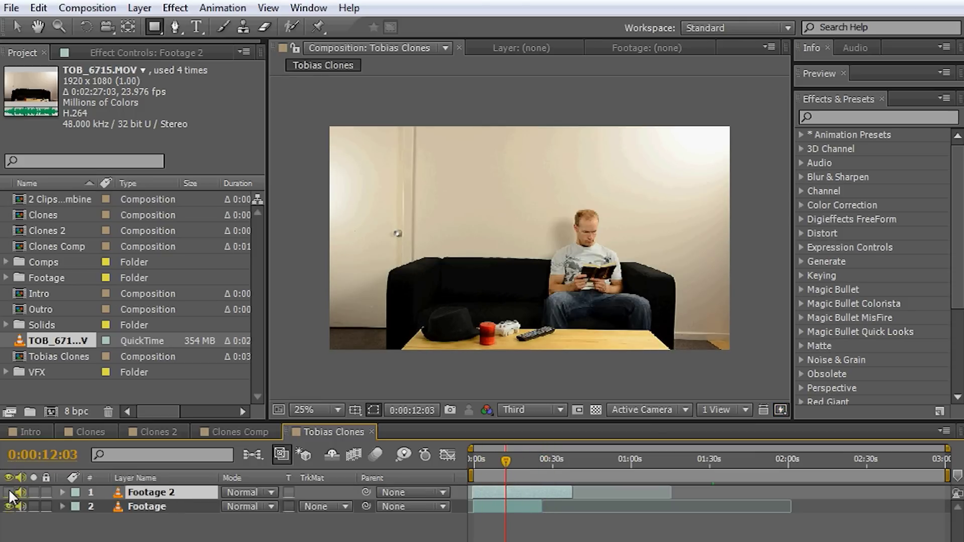
pyautogui.click(9, 492)
pyautogui.click(9, 490)
pyautogui.click(9, 489)
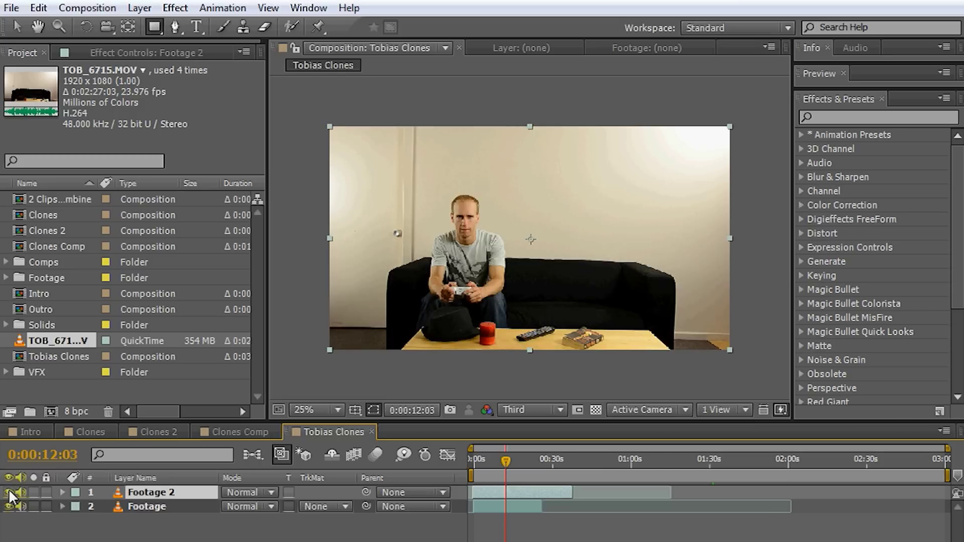
pyautogui.click(9, 490)
pyautogui.click(9, 490)
pyautogui.click(383, 267)
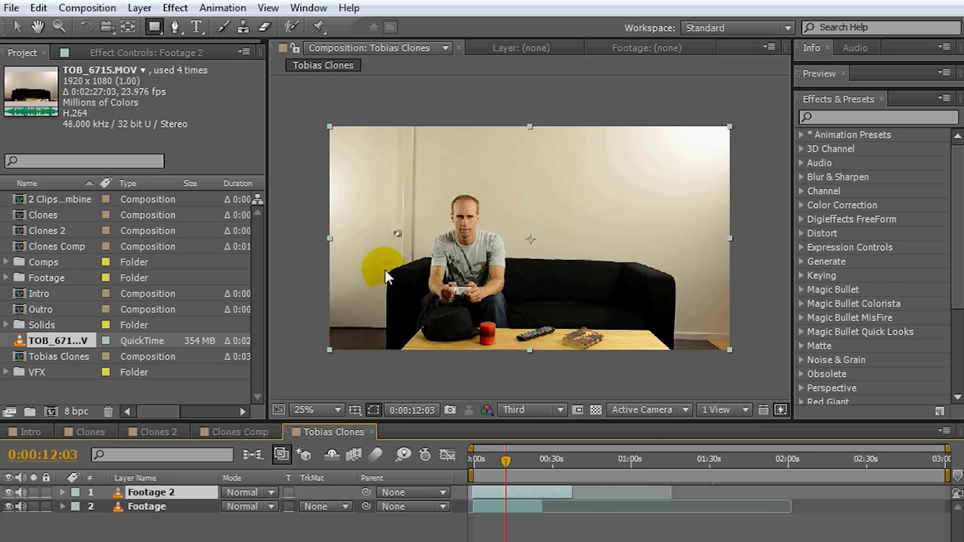
# Draw a rectangular mask on Footage 2 covering the left half of the frame
pyautogui.click(160, 492)
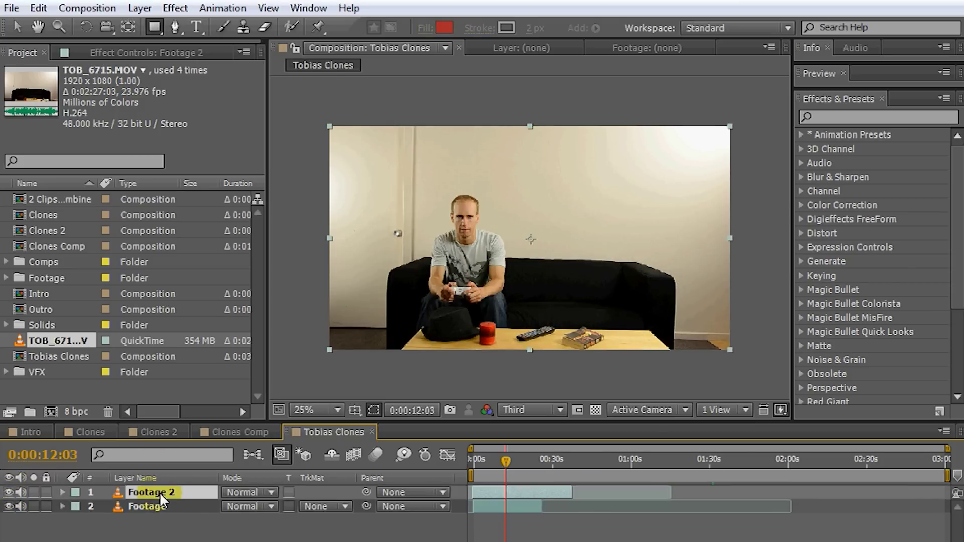
pyautogui.click(155, 26)
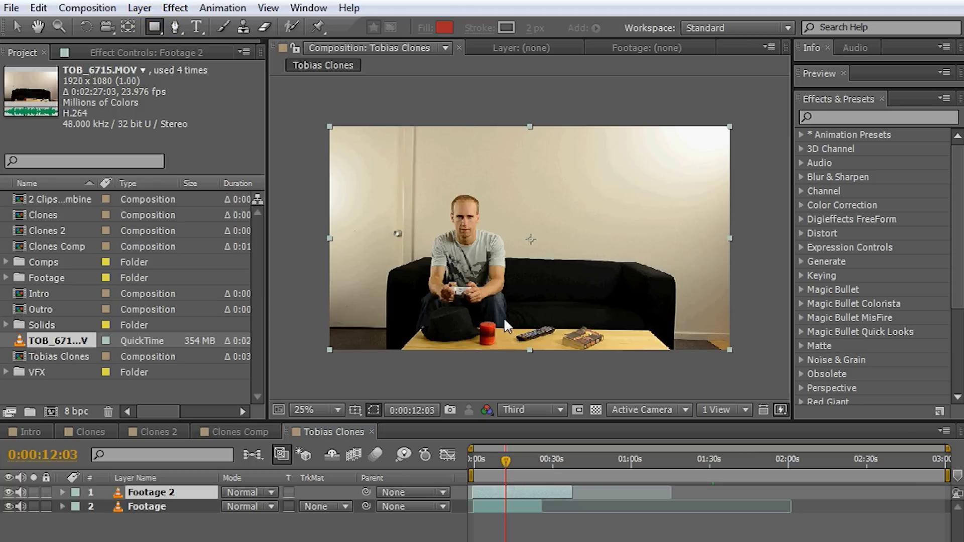
pyautogui.click(345, 150)
pyautogui.moveTo(321, 119)
pyautogui.mouseDown()
pyautogui.moveTo(387, 217)
pyautogui.moveTo(544, 372)
pyautogui.moveTo(454, 266)
pyautogui.moveTo(531, 361)
pyautogui.mouseUp()
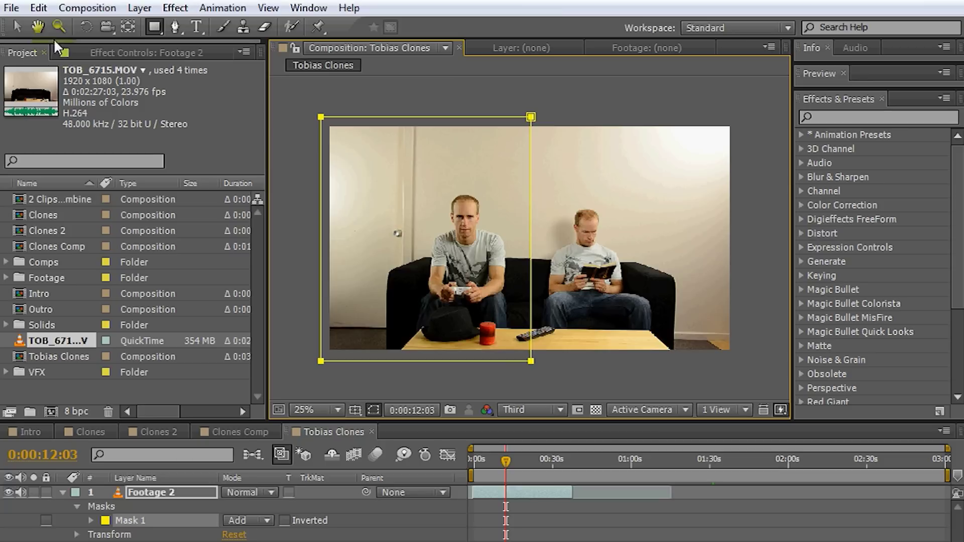
# Deselect the layer, move the time to 0:00:07:08 and start a RAM preview
pyautogui.click(15, 30)
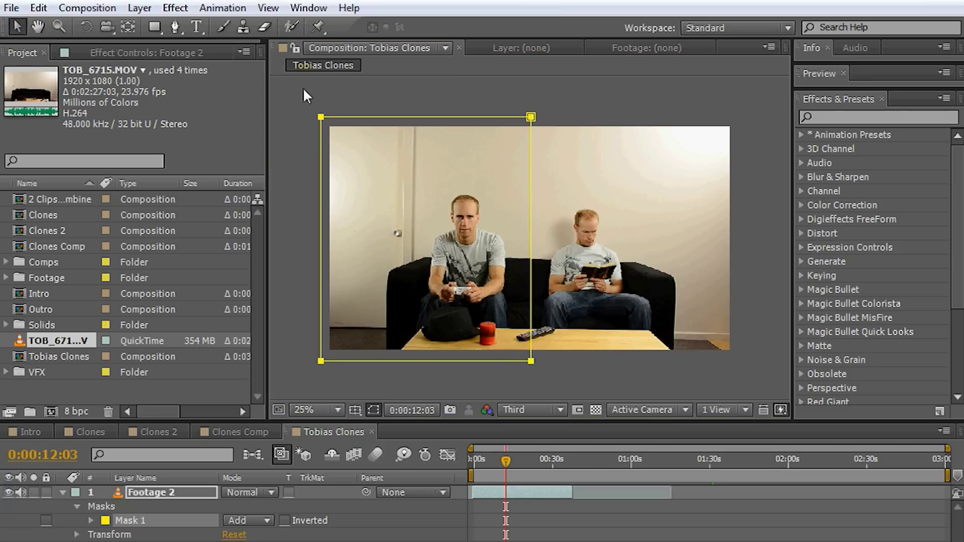
pyautogui.click(303, 125)
pyautogui.click(293, 215)
pyautogui.moveTo(499, 460); pyautogui.dragTo(493, 463)
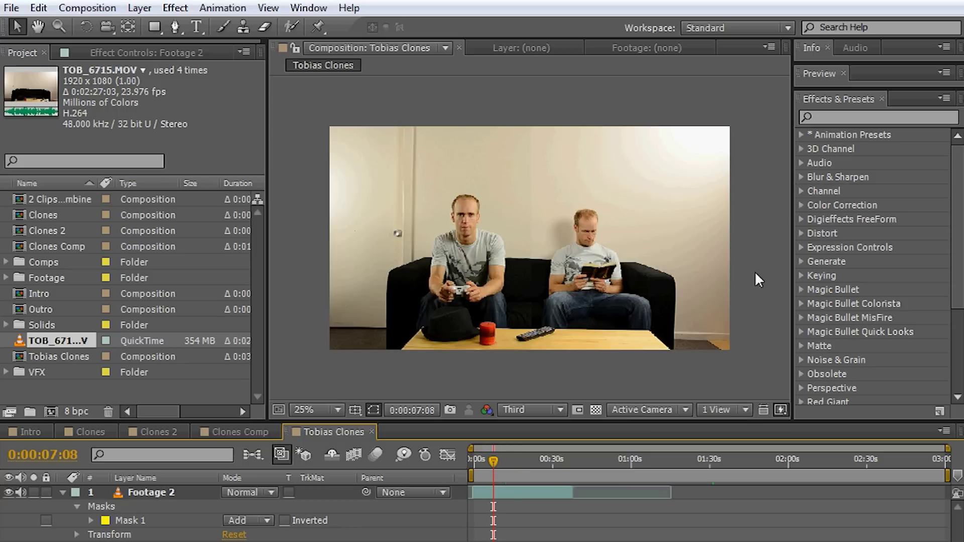
pyautogui.click(845, 78)
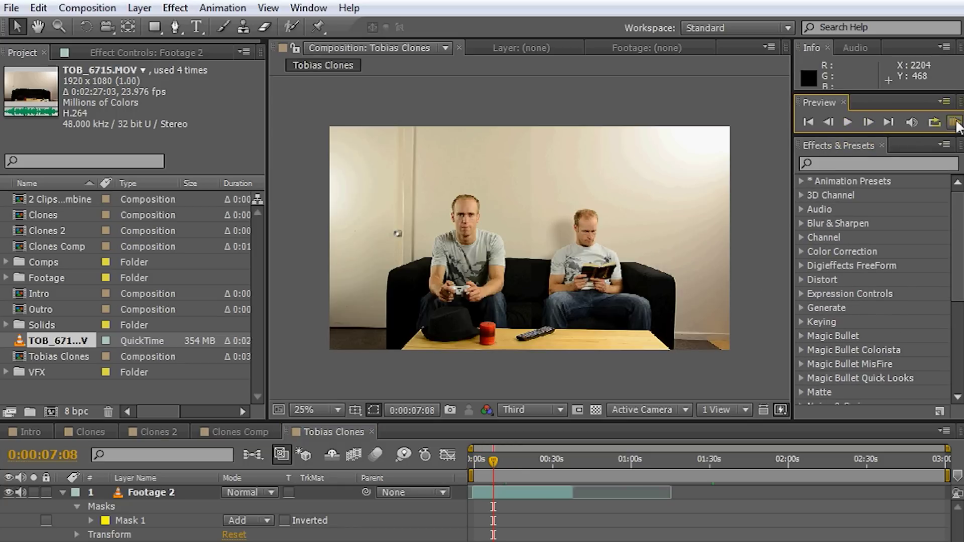
pyautogui.click(955, 123)
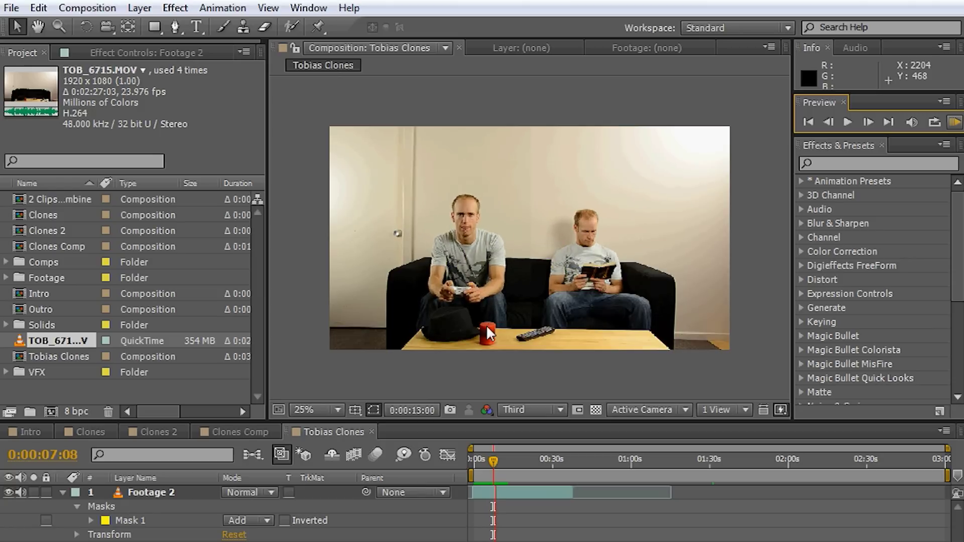
# Stop the preview at 0:00:09:11 and select Mask 1 to show its outline
pyautogui.click(482, 360)
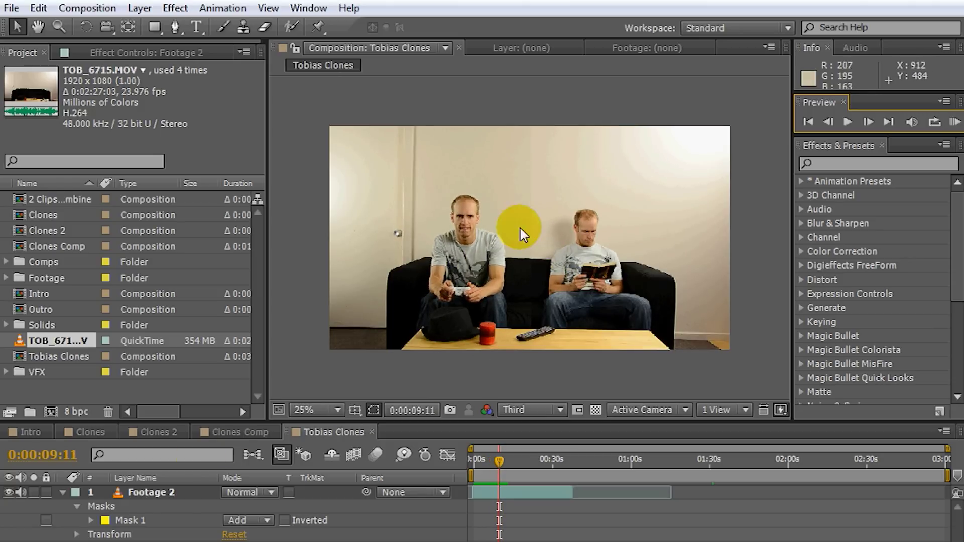
pyautogui.click(152, 525)
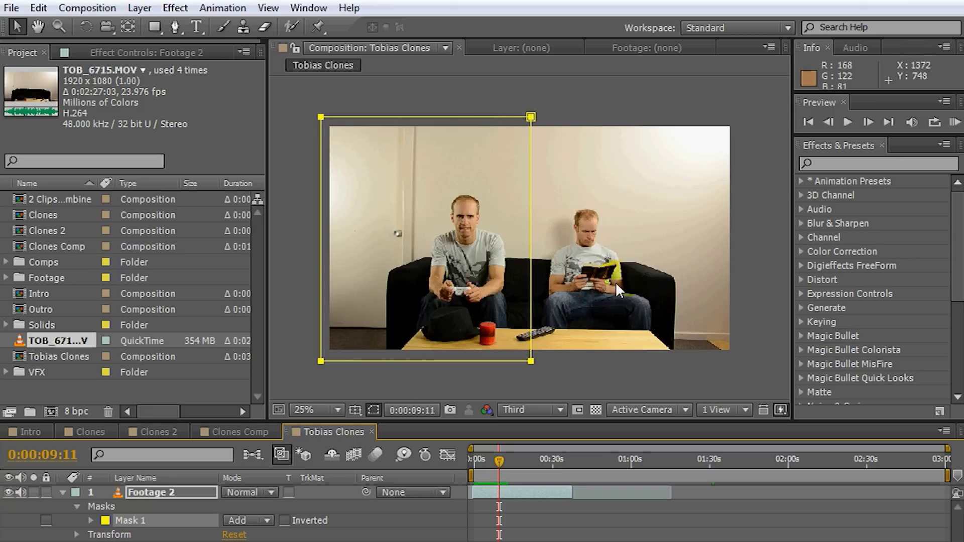
pyautogui.scroll(2, 541, 261)
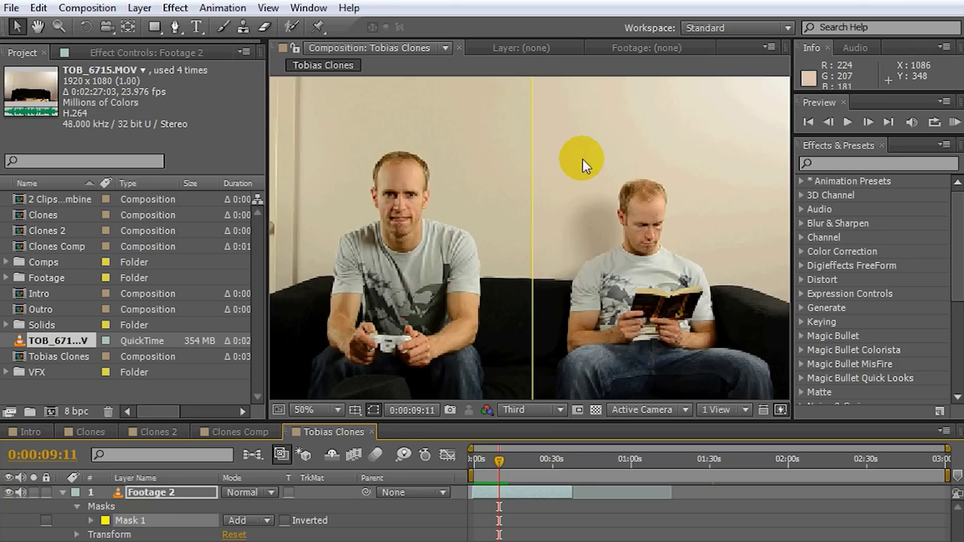
pyautogui.scroll(-1, 582, 159)
pyautogui.scroll(2, 543, 263)
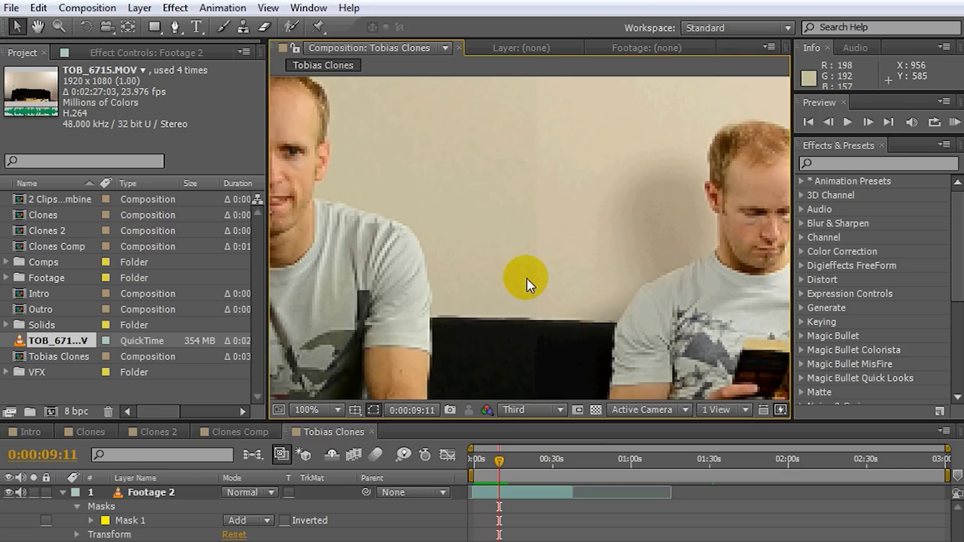
pyautogui.scroll(-1, 534, 232)
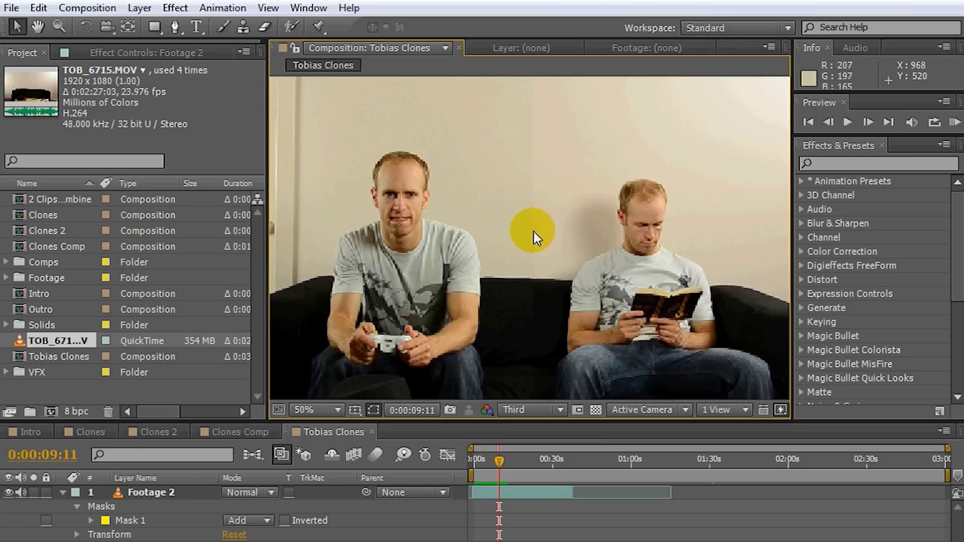
pyautogui.scroll(-1, 450, 254)
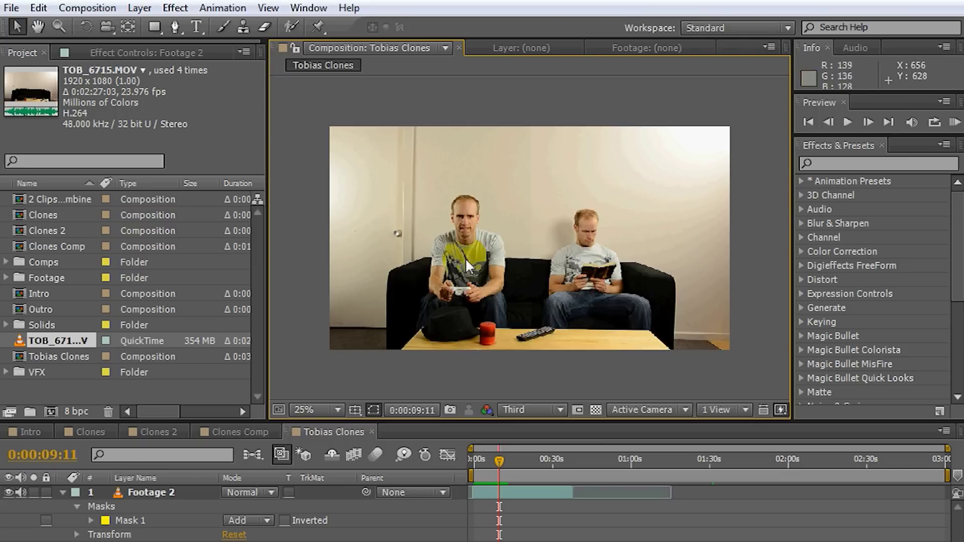
# Examine the mask edge between the gaming and reading clones in the viewer
pyautogui.click(511, 199)
pyautogui.click(468, 225)
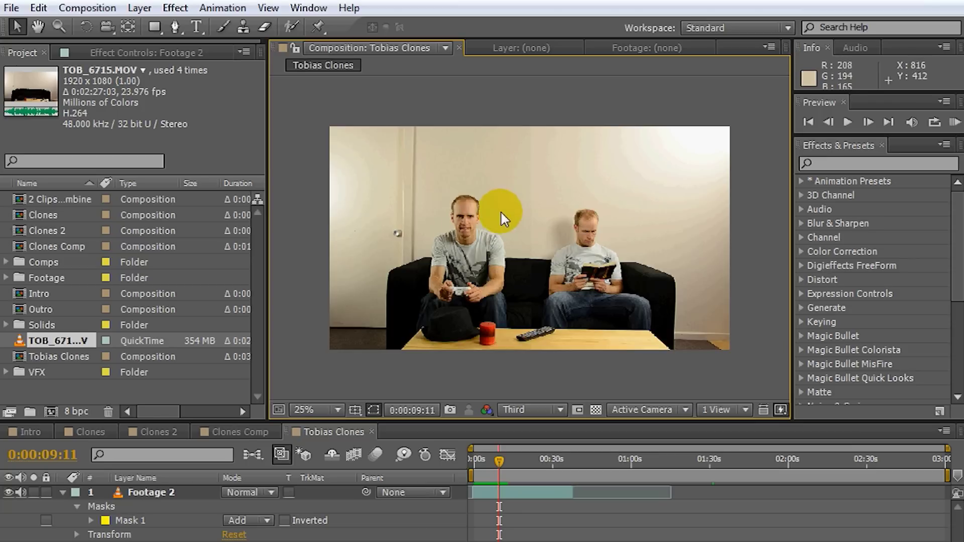
pyautogui.click(520, 198)
pyautogui.click(529, 129)
pyautogui.click(521, 176)
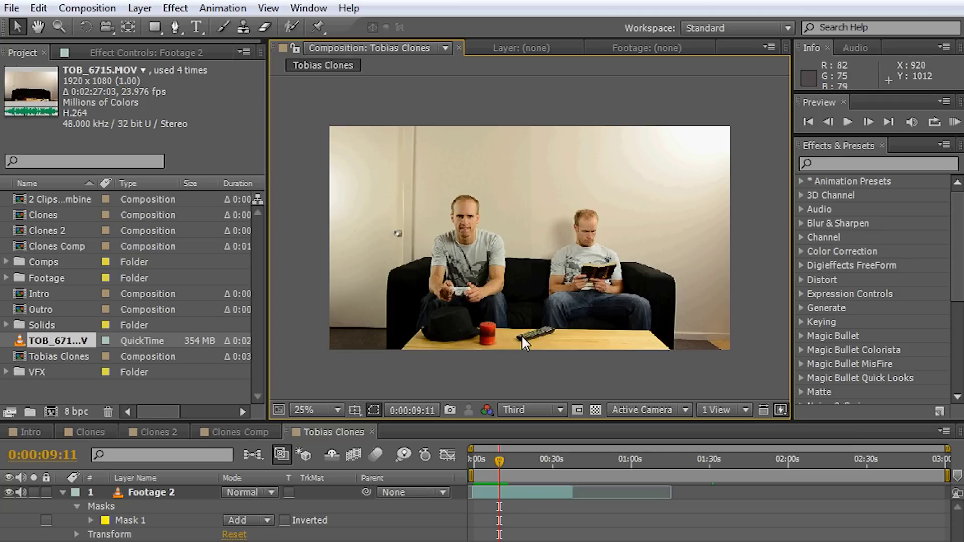
pyautogui.click(534, 132)
pyautogui.click(539, 130)
pyautogui.click(536, 173)
pyautogui.click(537, 244)
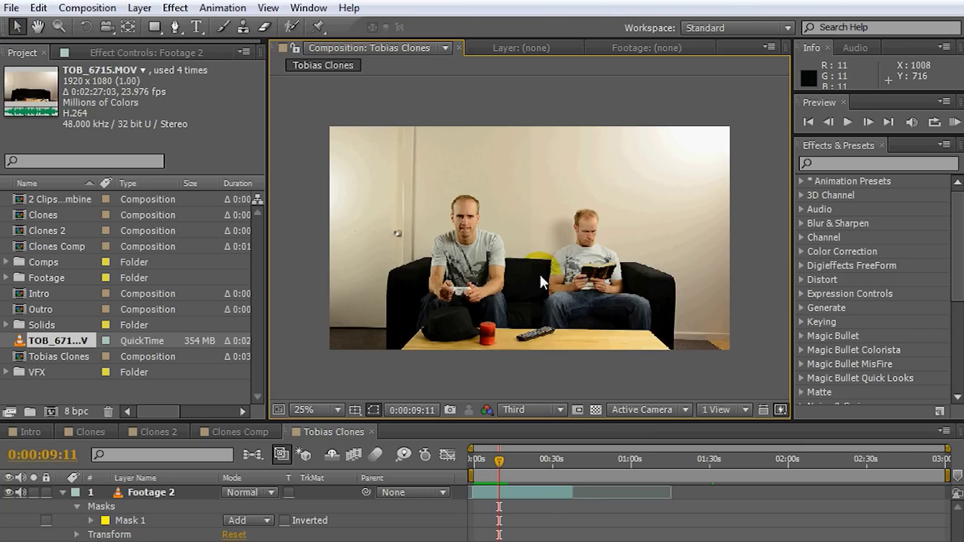
pyautogui.click(526, 203)
pyautogui.click(546, 146)
pyautogui.click(535, 188)
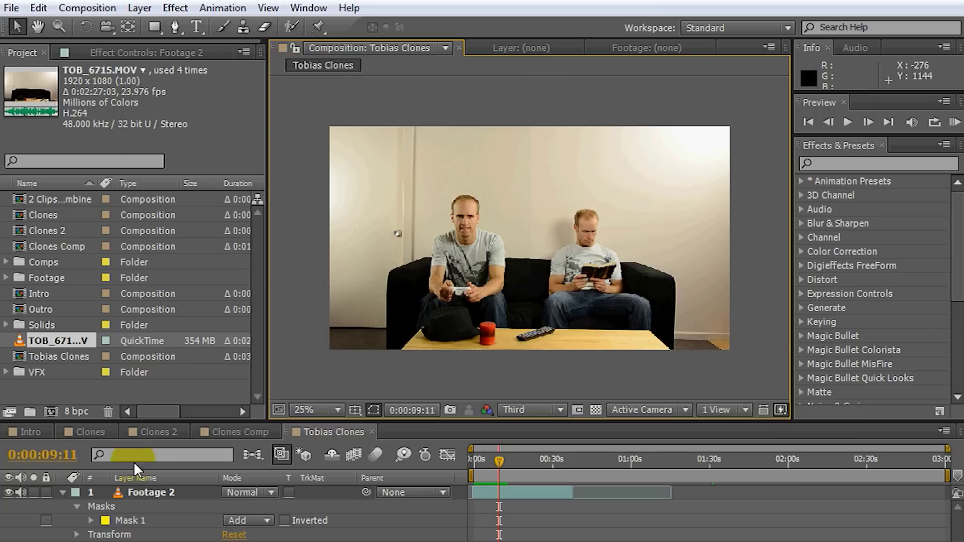
# Hide the reading clone's Footage layer and magnify the view to 50%
pyautogui.click(77, 502)
pyautogui.click(62, 493)
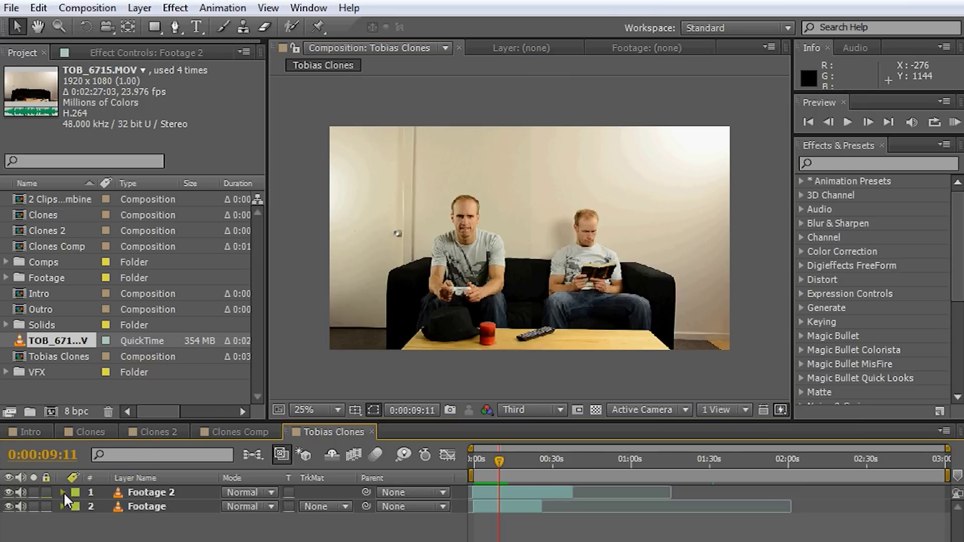
pyautogui.click(9, 506)
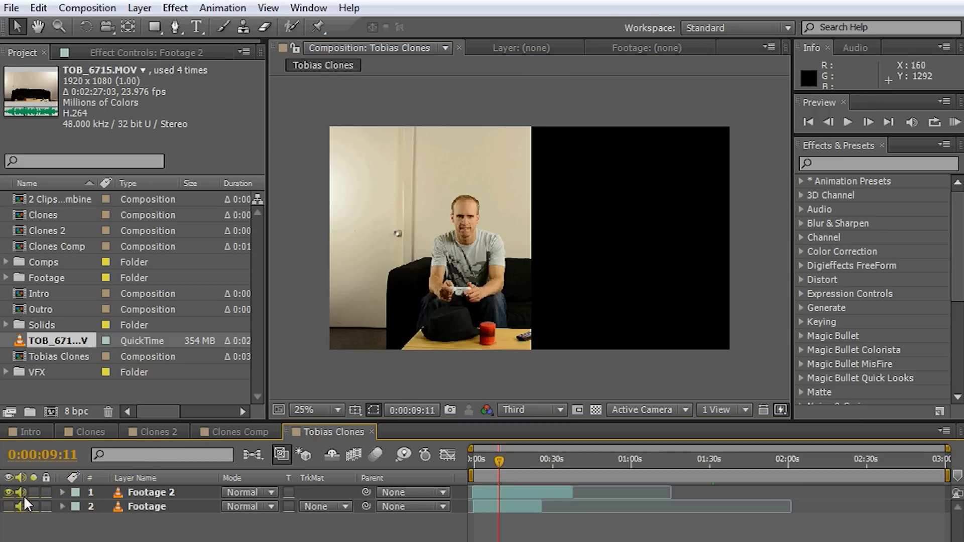
pyautogui.press('.')
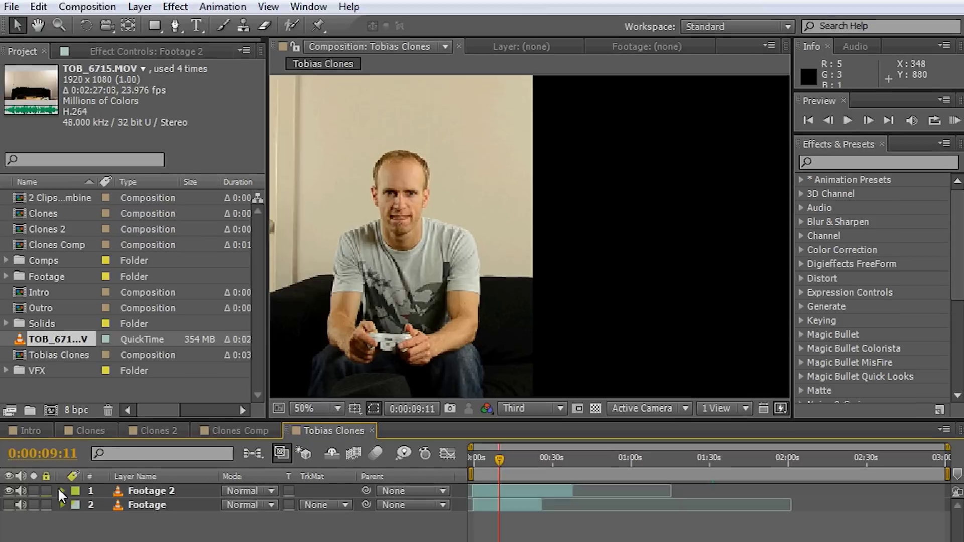
# Set Footage 2's Mask 1 feather to 38 pixels
pyautogui.click(151, 492)
pyautogui.press('m')
pyautogui.click(123, 508)
pyautogui.click(91, 495)
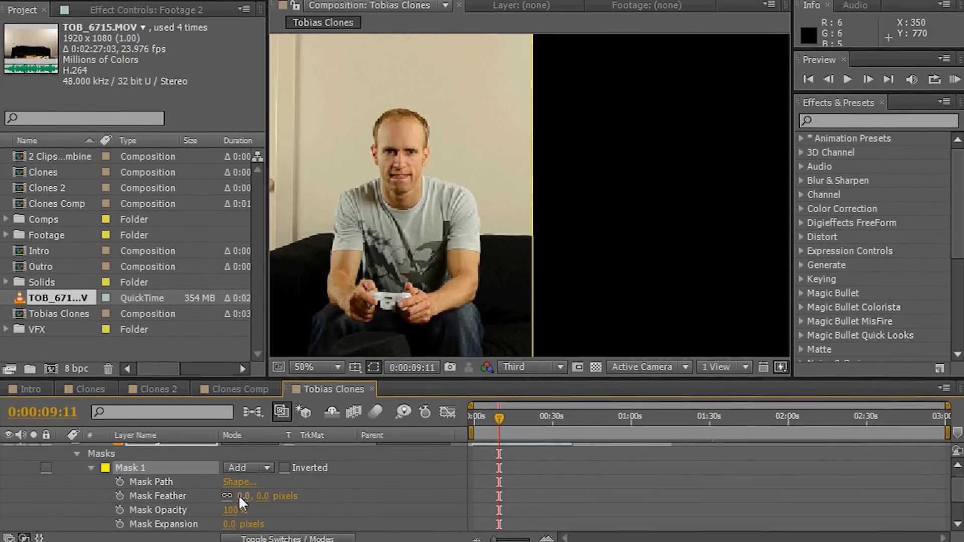
pyautogui.moveTo(244, 505); pyautogui.dragTo(265, 513)
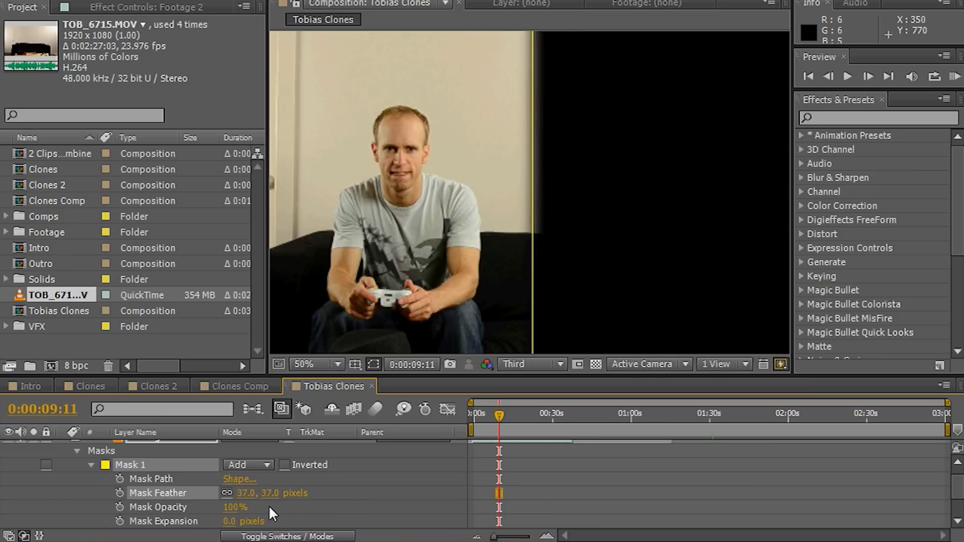
pyautogui.moveTo(271, 513); pyautogui.dragTo(275, 512)
pyautogui.scroll(-2, 467, 300)
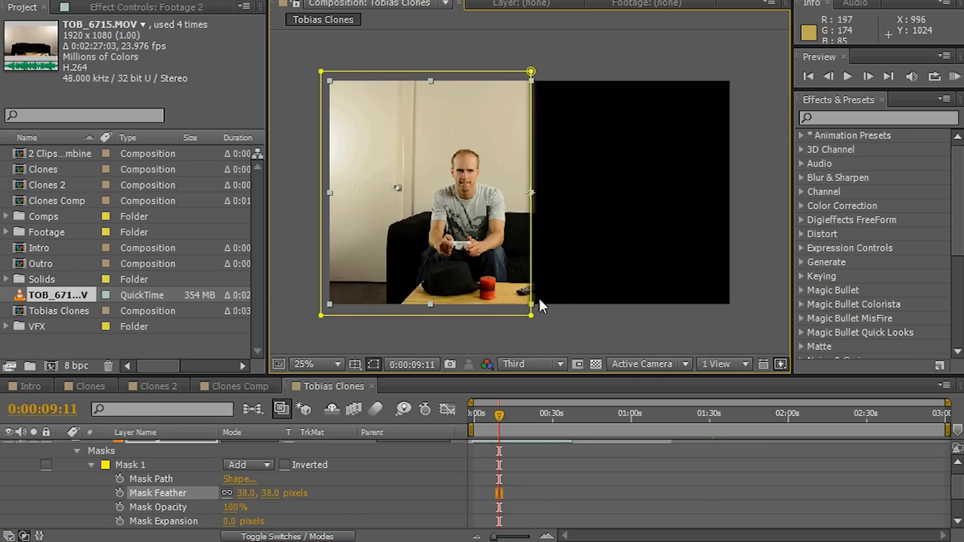
pyautogui.click(536, 230)
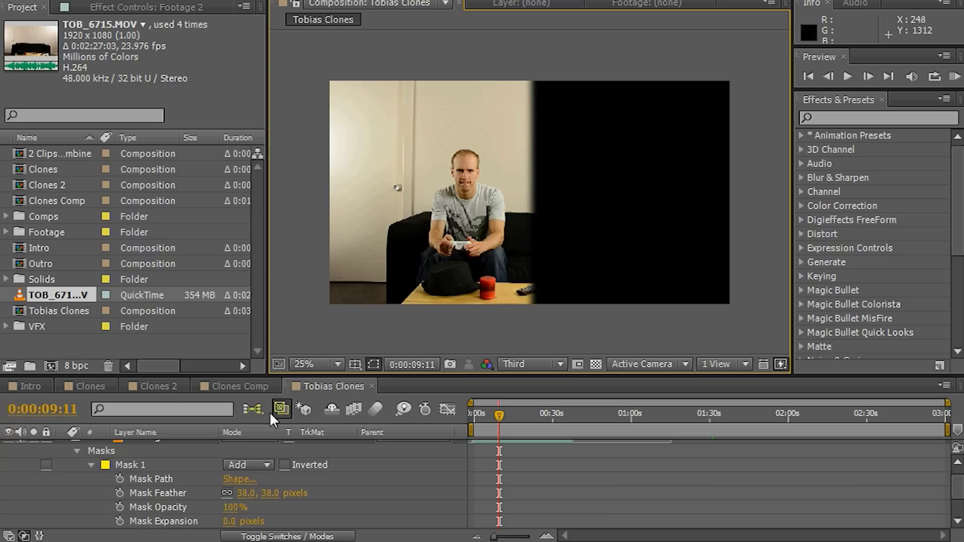
pyautogui.click(78, 451)
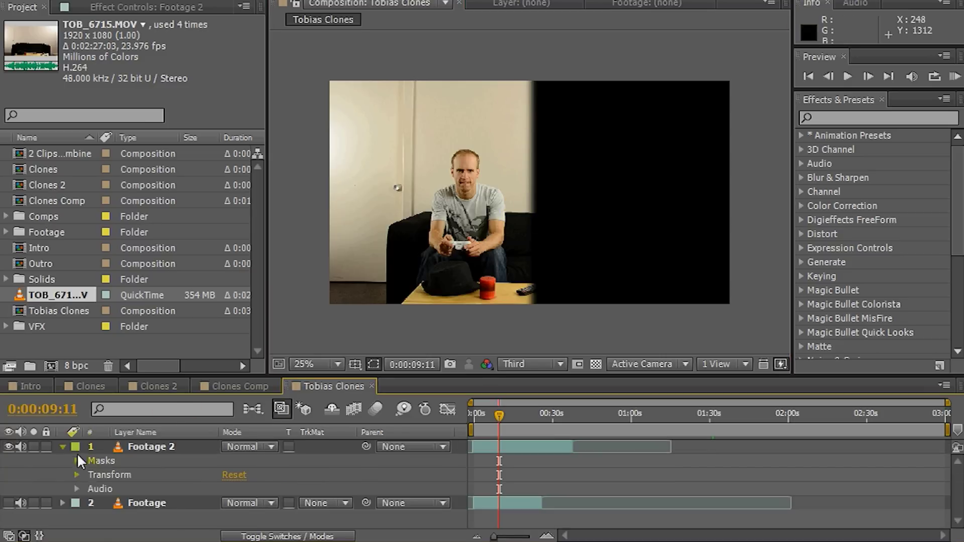
# Turn the Footage layer back on, zoom to check the feathered seam, and collapse Footage 2
pyautogui.click(8, 502)
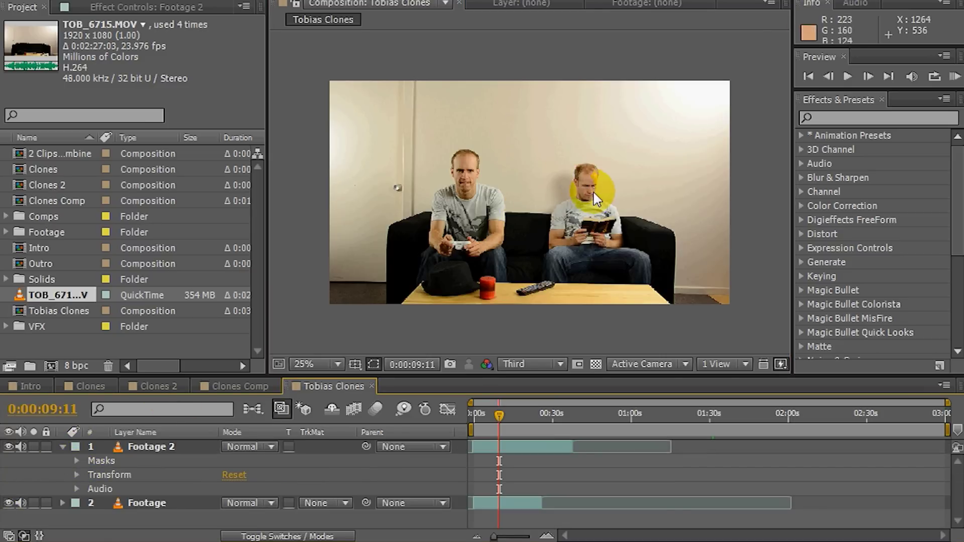
pyautogui.scroll(2, 557, 209)
pyautogui.scroll(2, 553, 205)
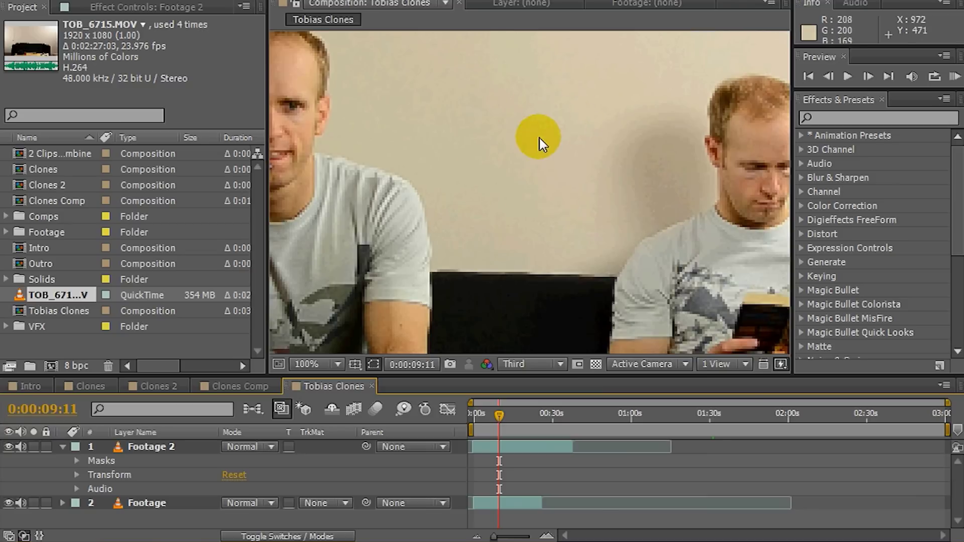
pyautogui.scroll(-4, 540, 140)
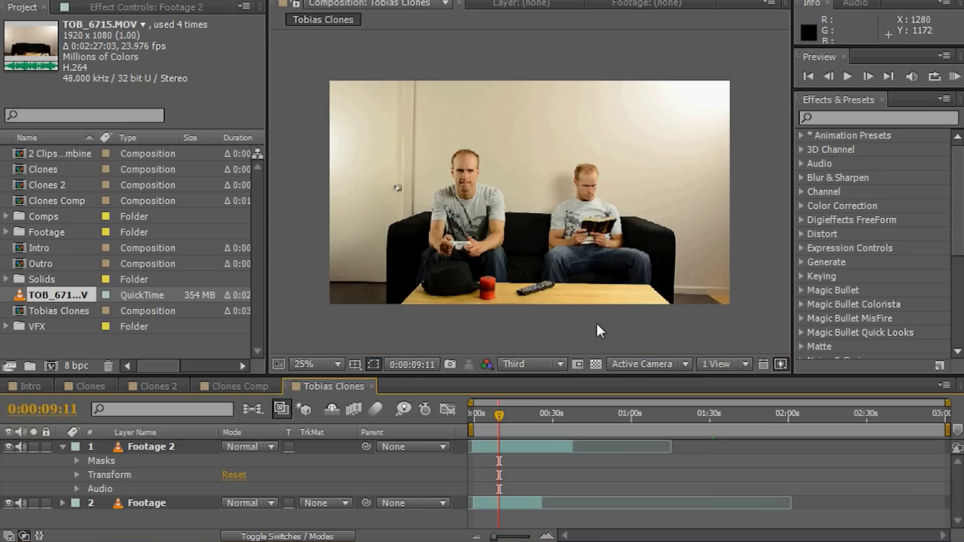
pyautogui.click(181, 435)
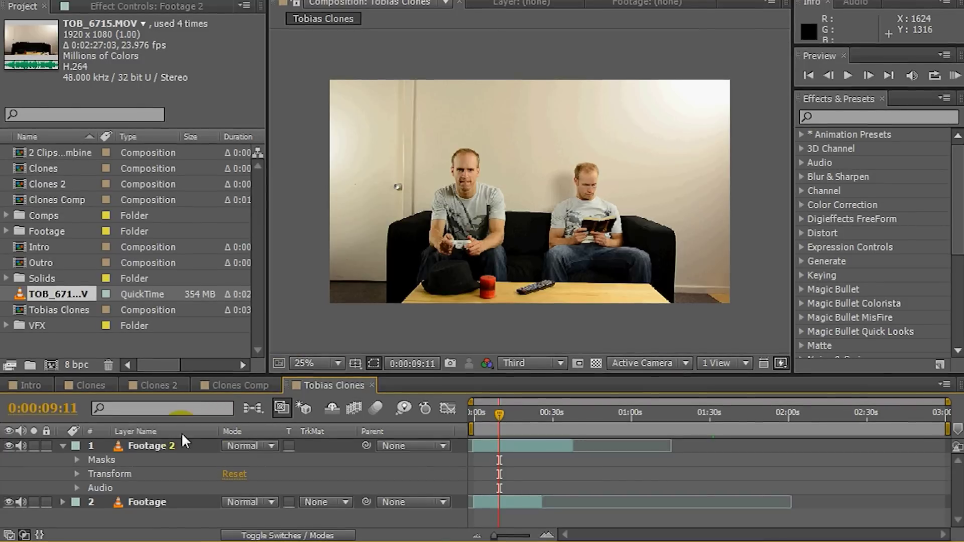
pyautogui.click(61, 445)
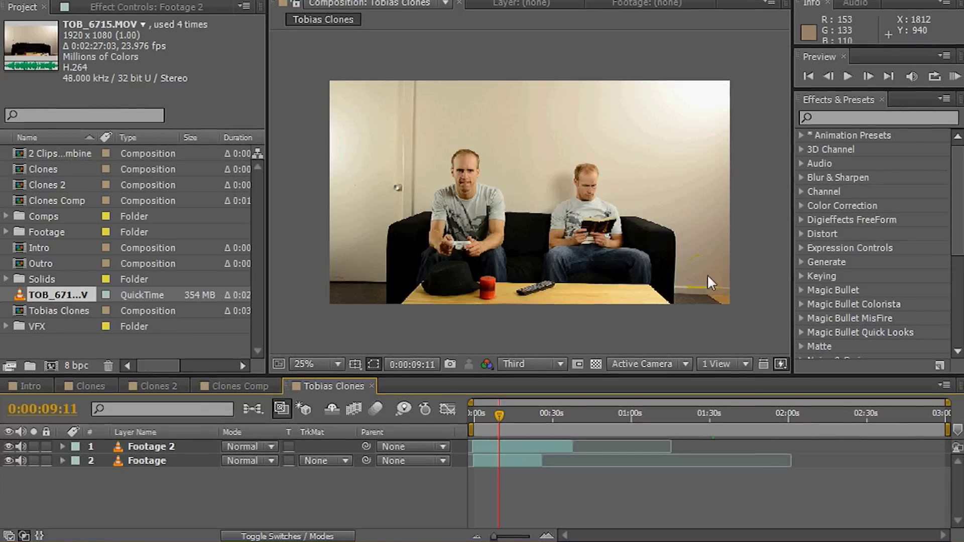